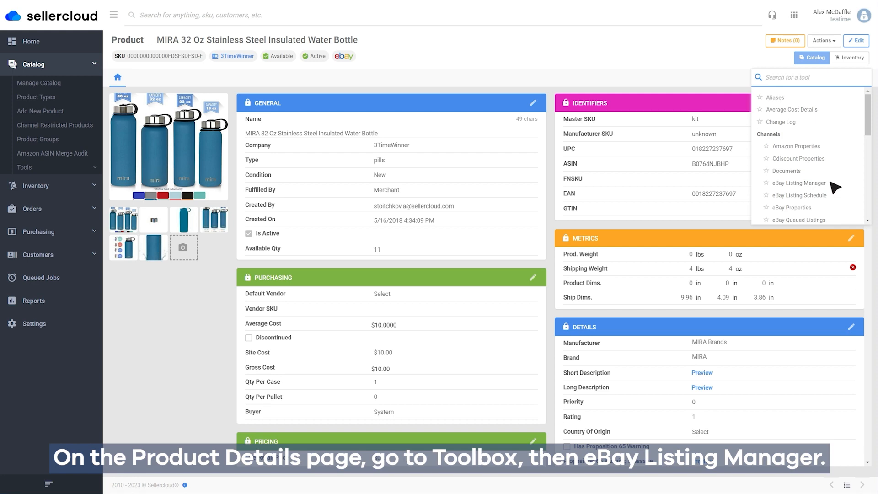
Step: Add a new listing in the eBay Listing Manager using the existing MIRA 32 Oz Stainless Steel Vacuum Insulated Wide Mouth Water Bottle title
left_click(831, 183)
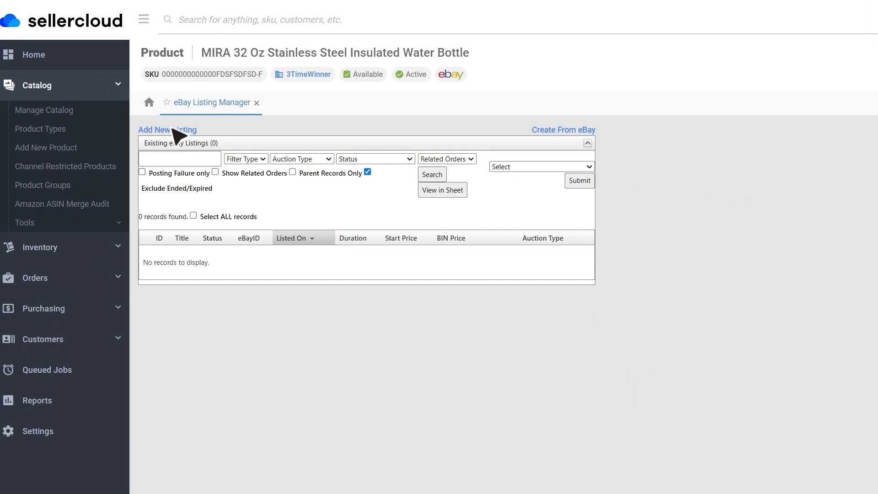
left_click(173, 131)
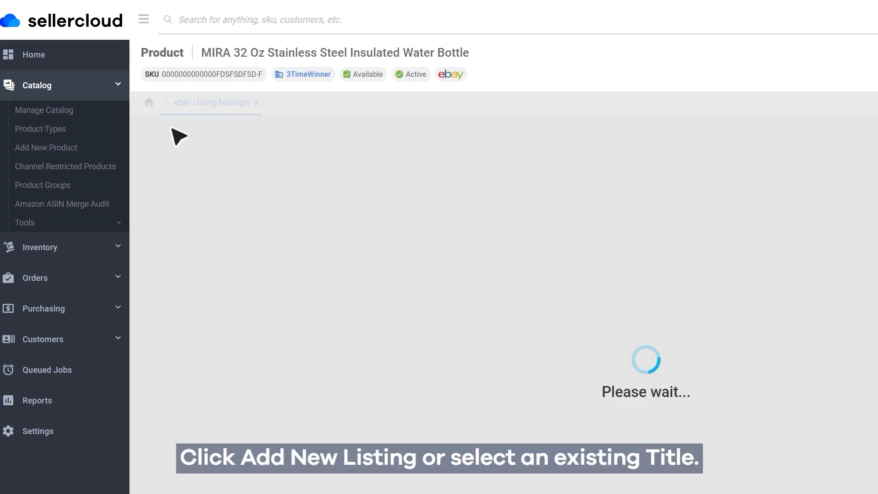
type("Bottle Insulated")
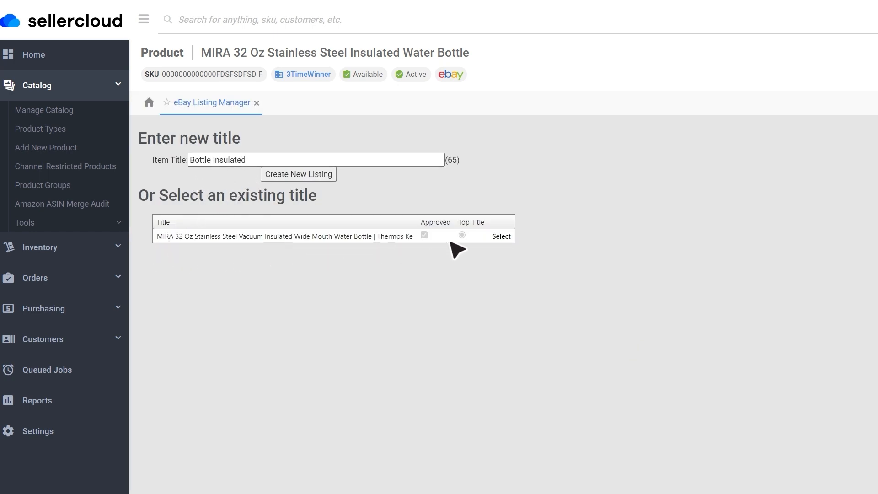
left_click(504, 239)
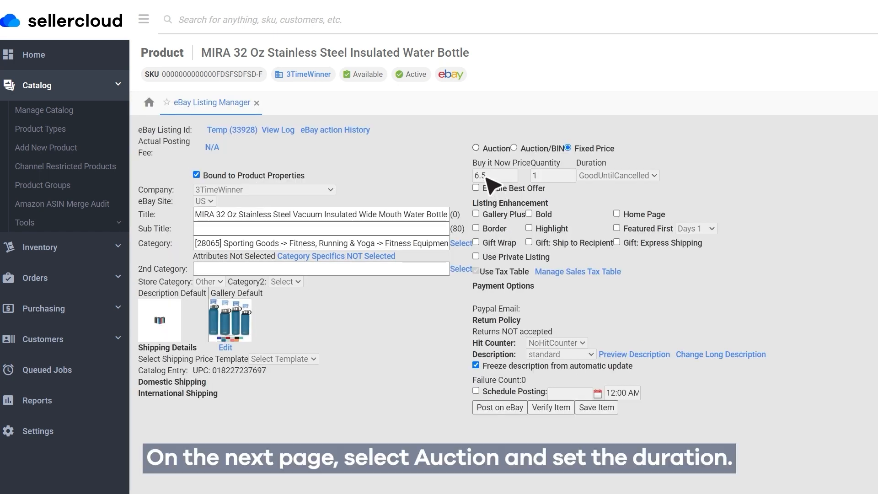
Step: Set the eBay listing's format to Auction with a duration of 10 Days
left_click(476, 148)
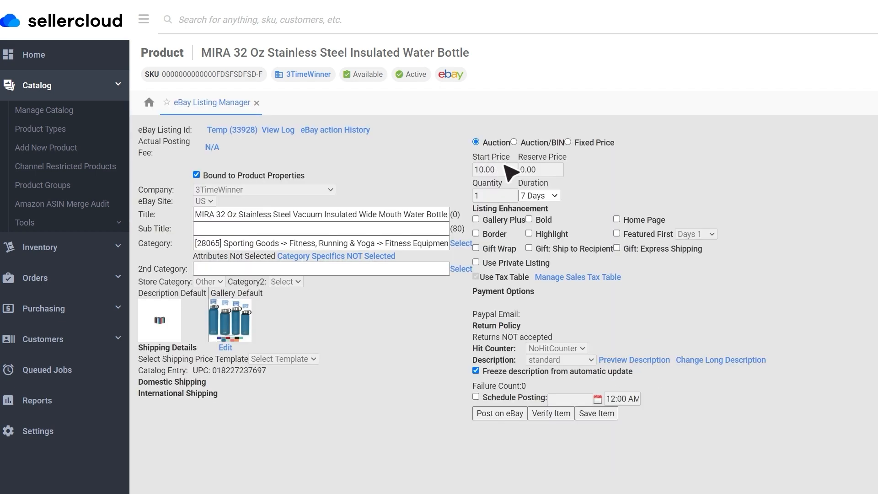
left_click(555, 196)
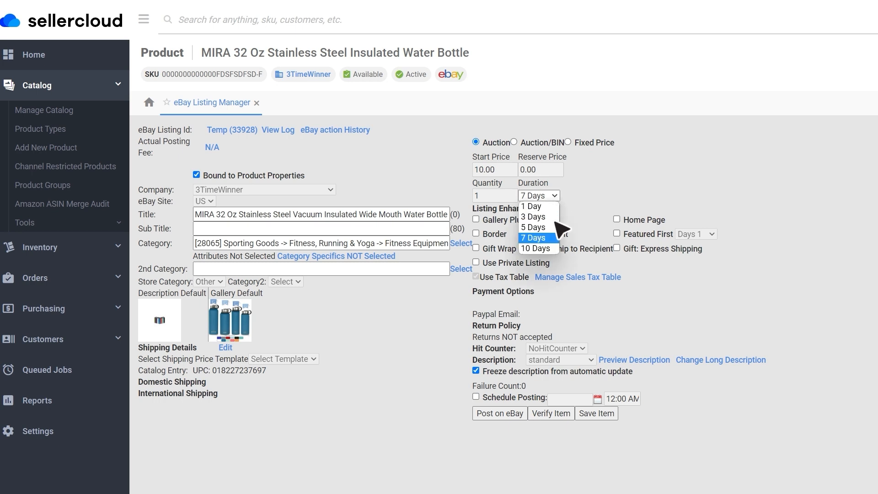
left_click(555, 249)
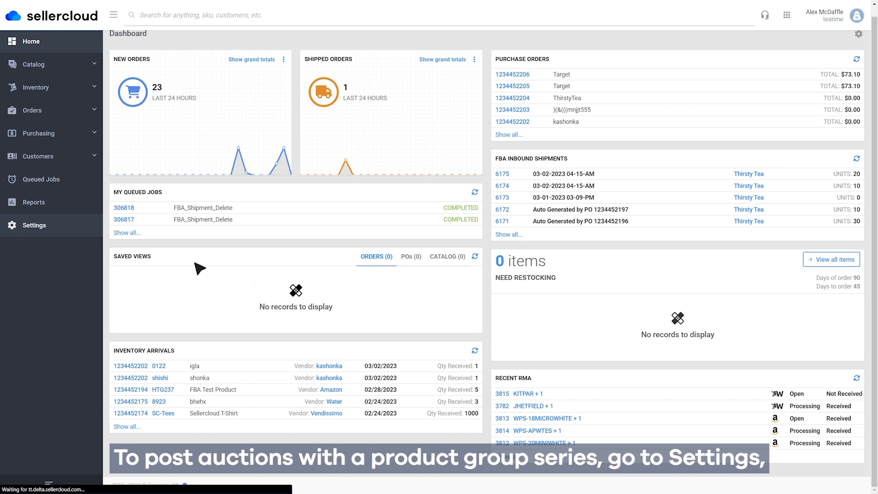
Step: Start a new series from the eBay Series page in the marketplace settings
left_click(62, 230)
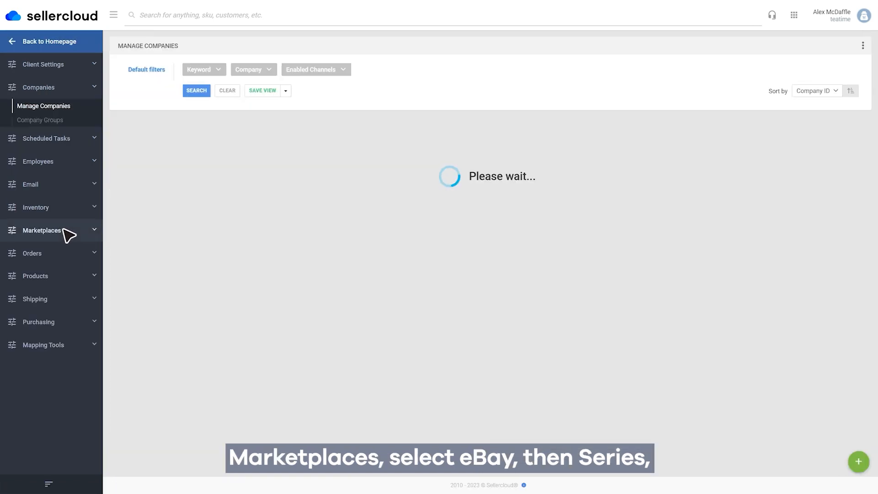
left_click(67, 232)
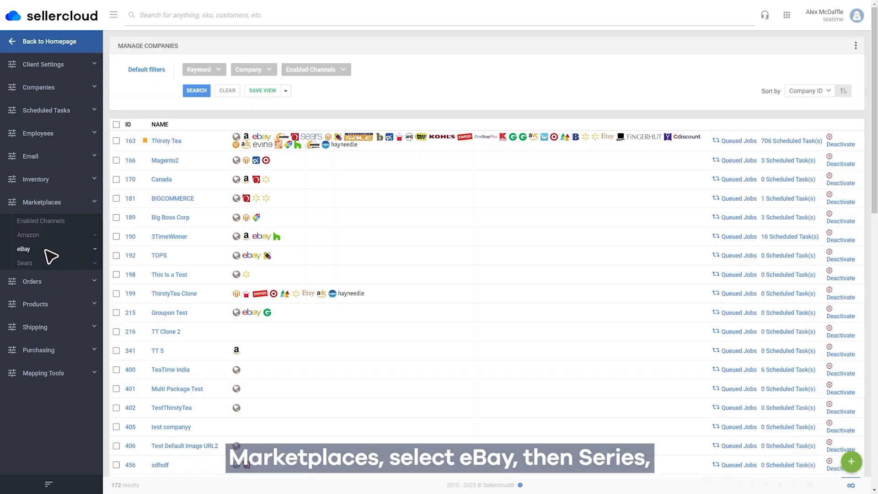
left_click(49, 250)
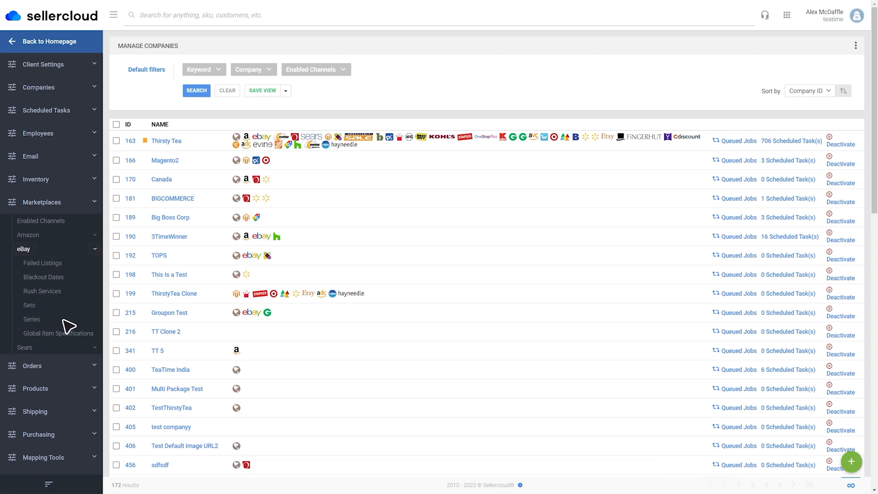
left_click(63, 320)
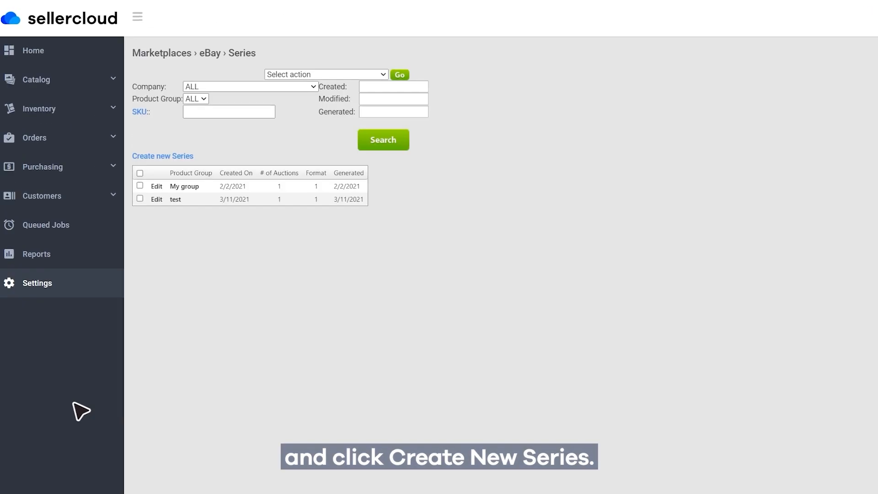
left_click(180, 165)
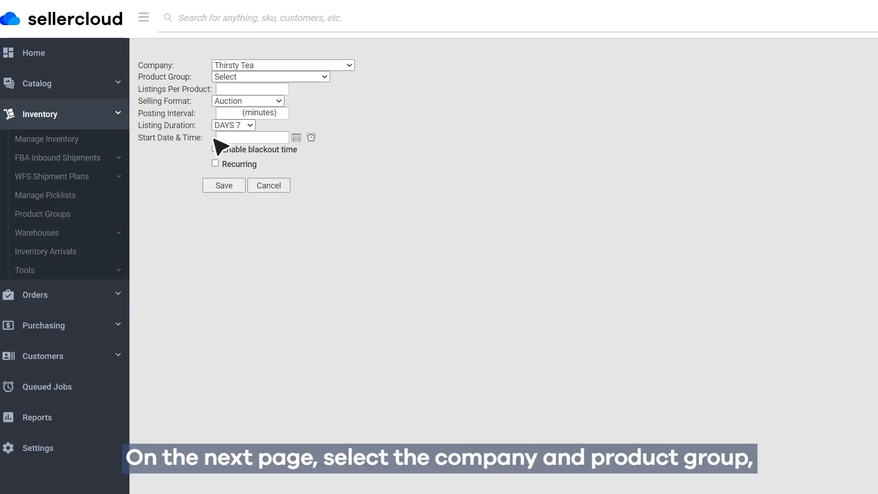
Step: Assign the Adele Test Group product group to the series and set 2 listings per product
left_click(300, 77)
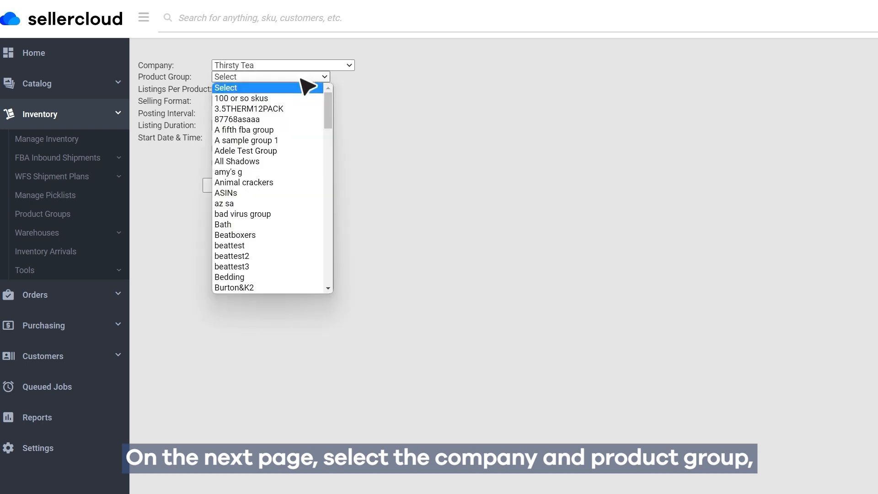
left_click(292, 151)
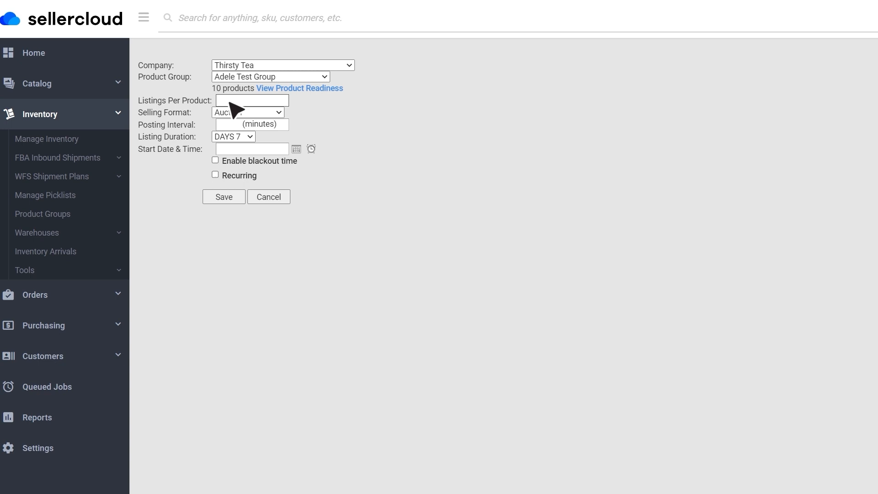
left_click(230, 103)
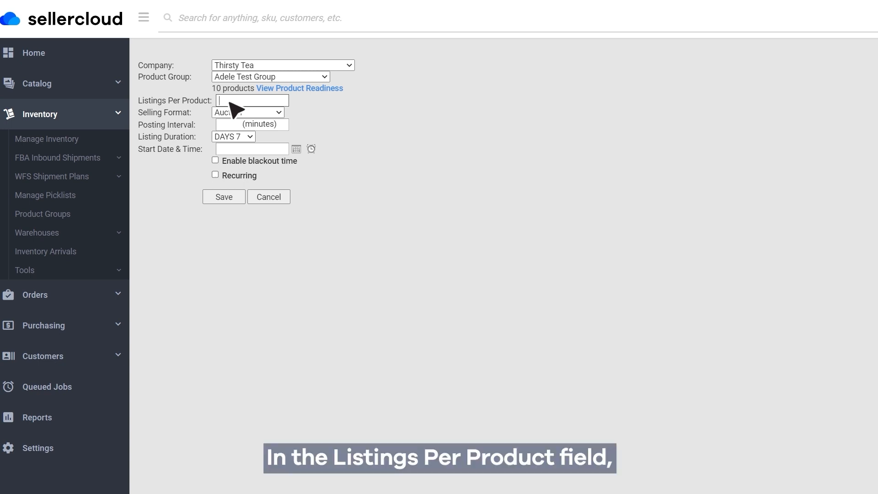
type("2")
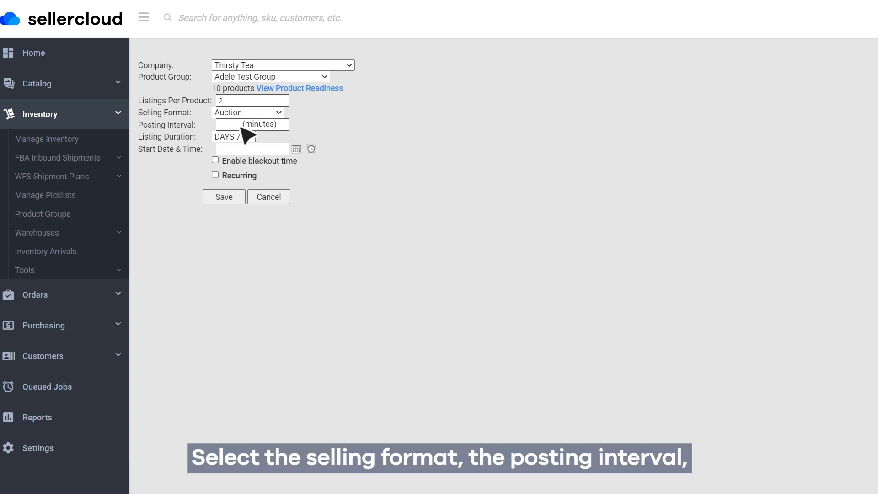
Step: Set the series' posting interval to 45 minutes and its listing duration to DAYS 5
left_click(241, 127)
type("45")
left_click(247, 137)
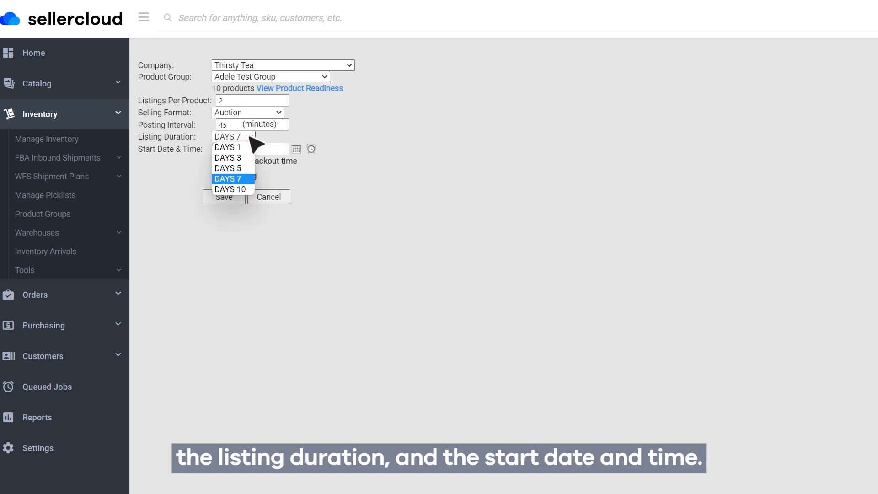
left_click(251, 168)
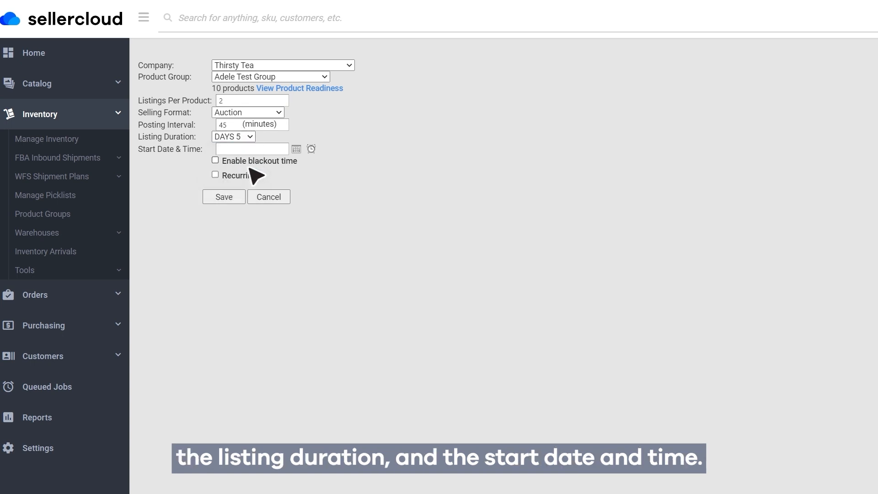
Step: Set the series' start date to March 23, 2023 and save the series
left_click(296, 150)
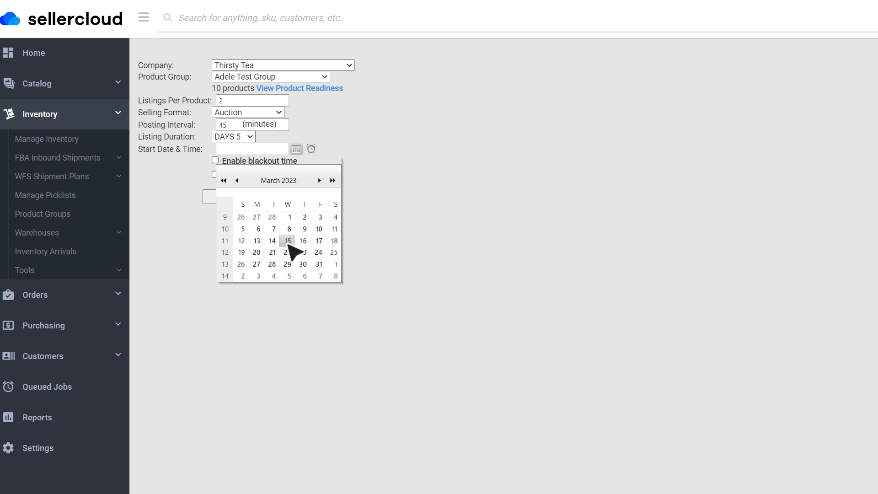
left_click(302, 253)
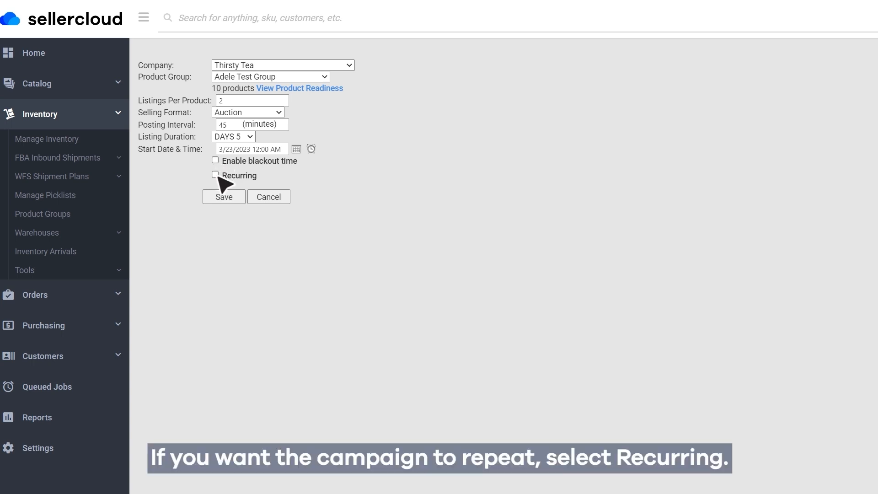
left_click(226, 198)
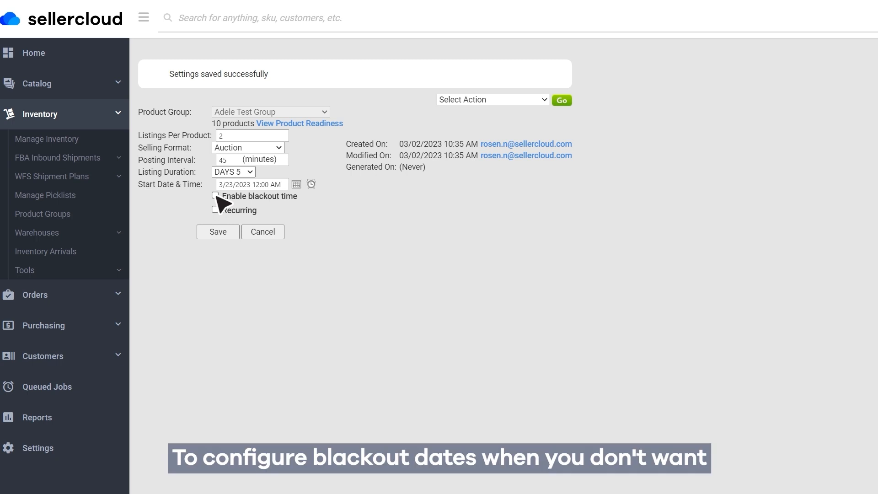
Step: Enable blackout time for the series from 1:00 PM to 8:00 AM and save the settings
left_click(215, 196)
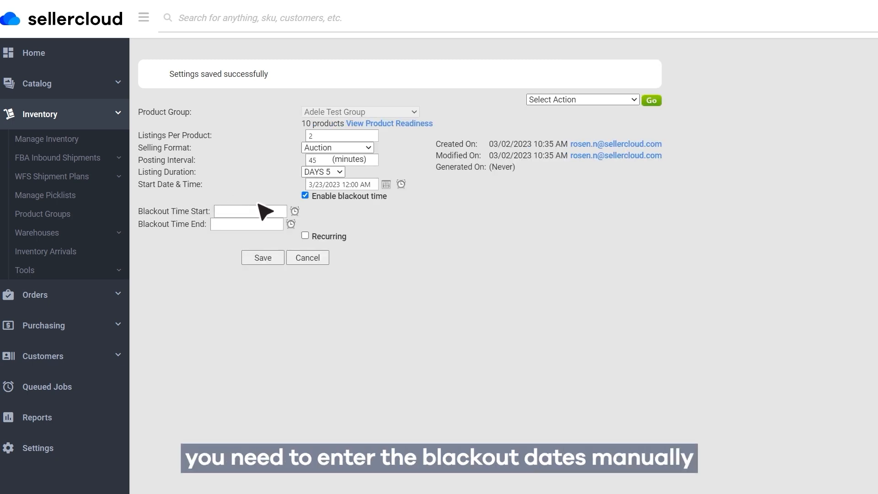
left_click(294, 212)
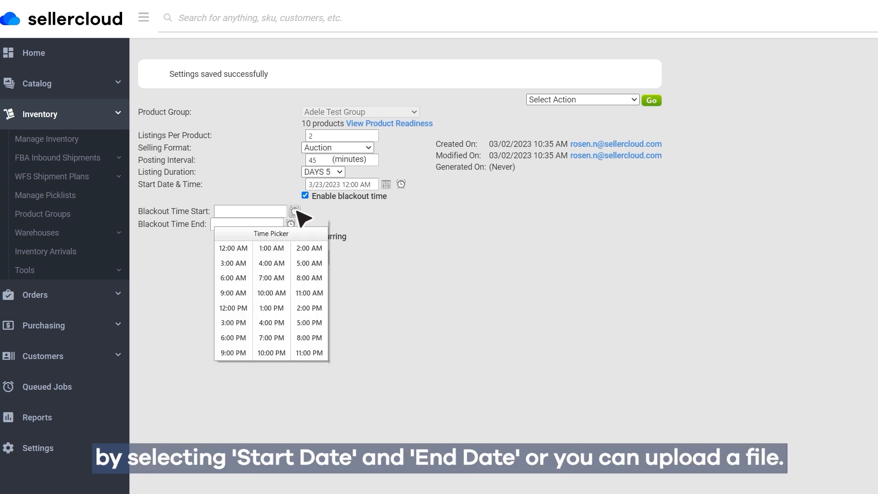
left_click(278, 309)
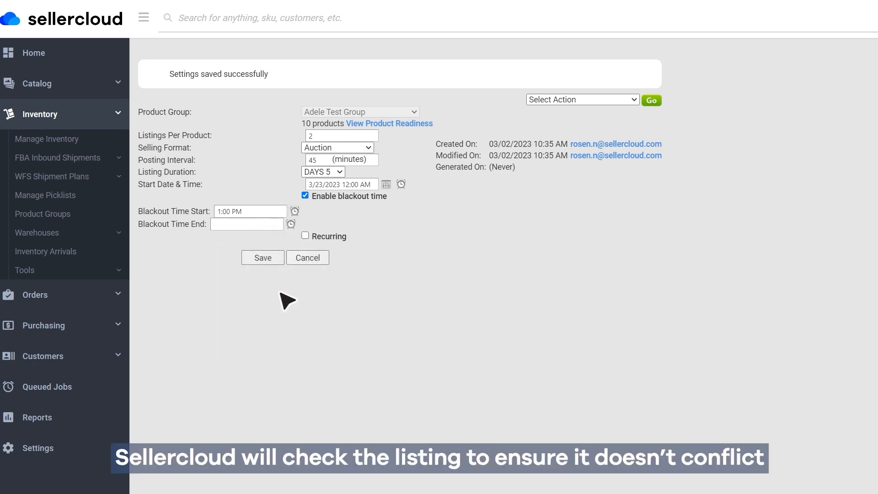
left_click(292, 224)
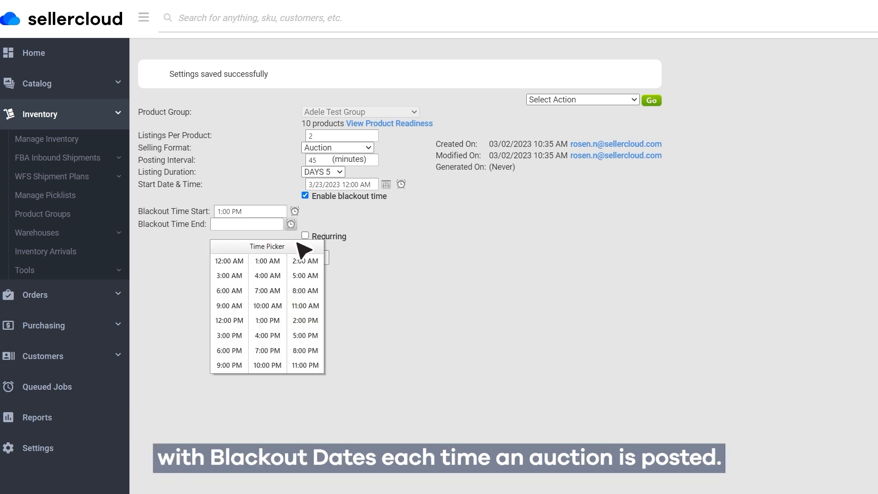
left_click(310, 290)
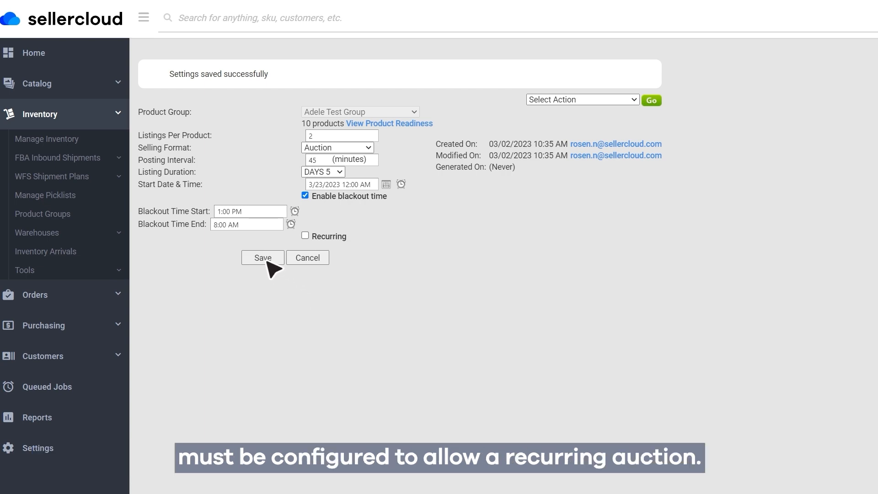
left_click(267, 262)
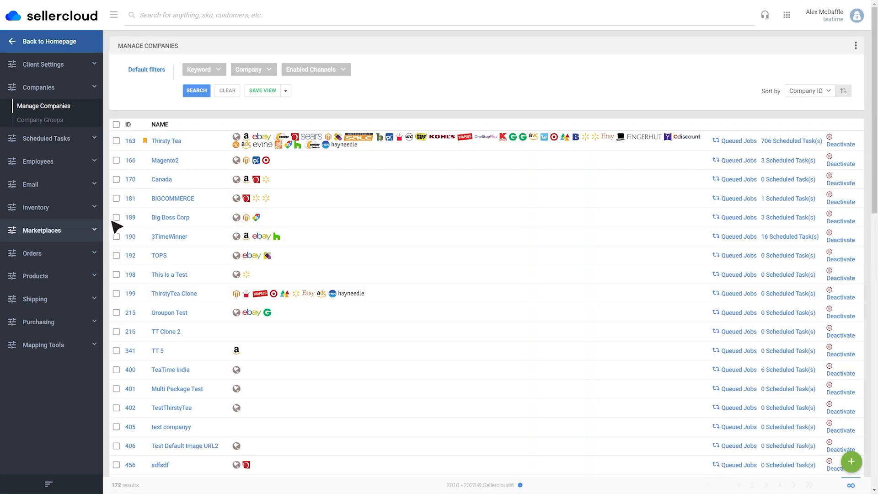
Step: Start a new product group set from the eBay Sets page in the marketplace settings
left_click(71, 231)
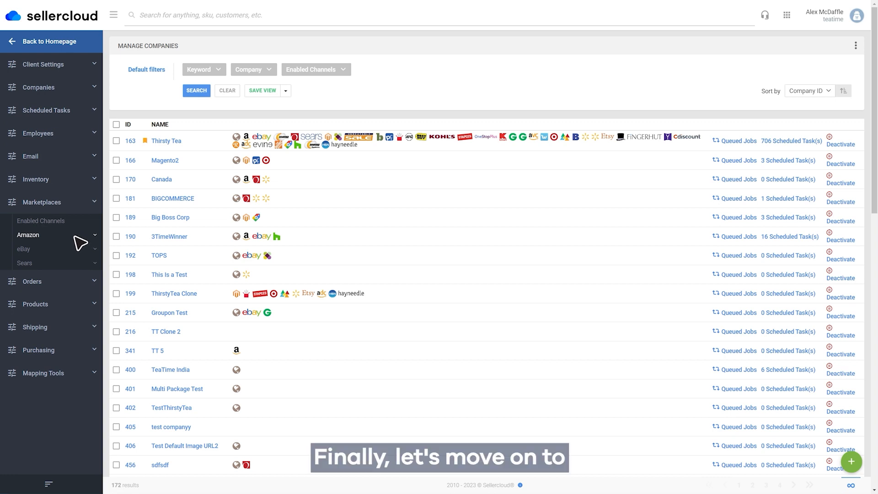
left_click(93, 256)
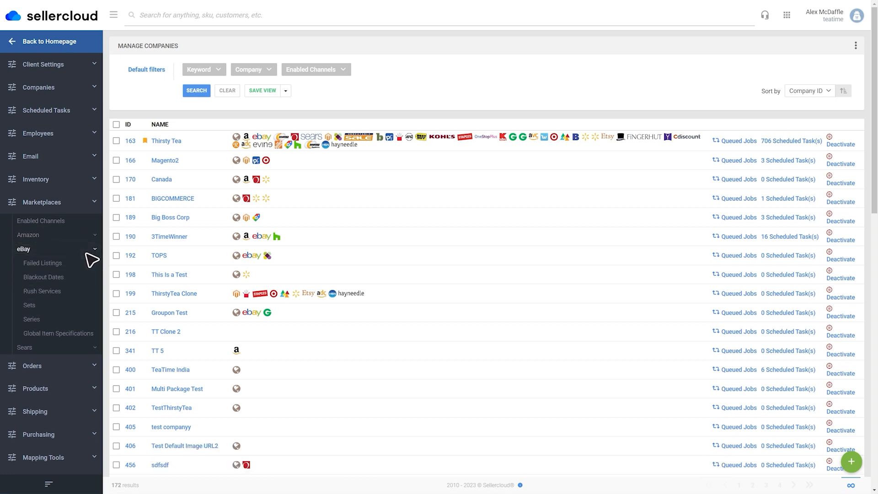
left_click(62, 311)
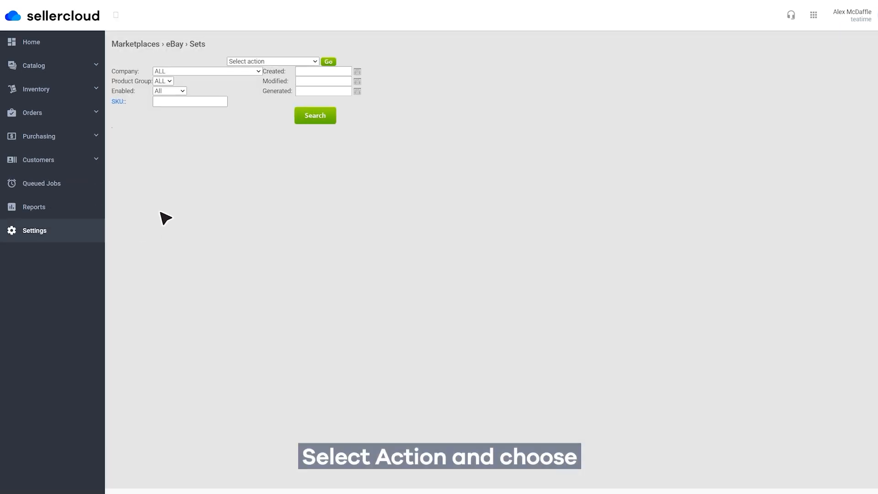
left_click(338, 65)
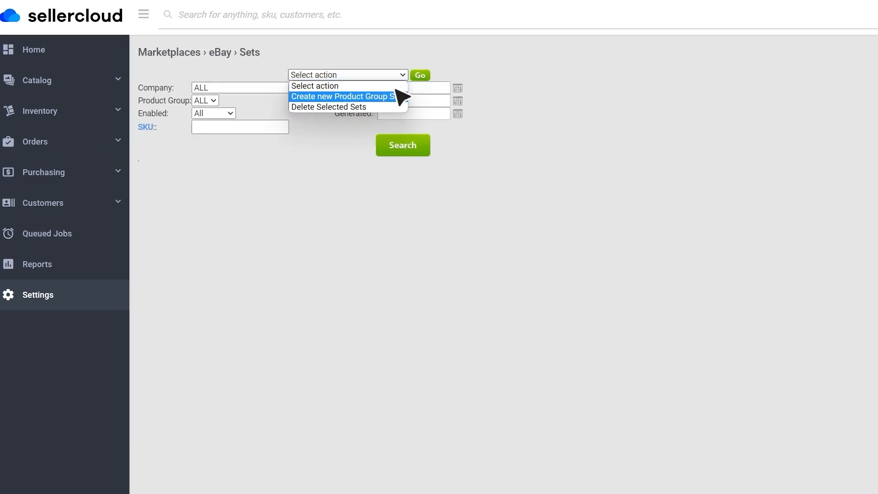
left_click(396, 106)
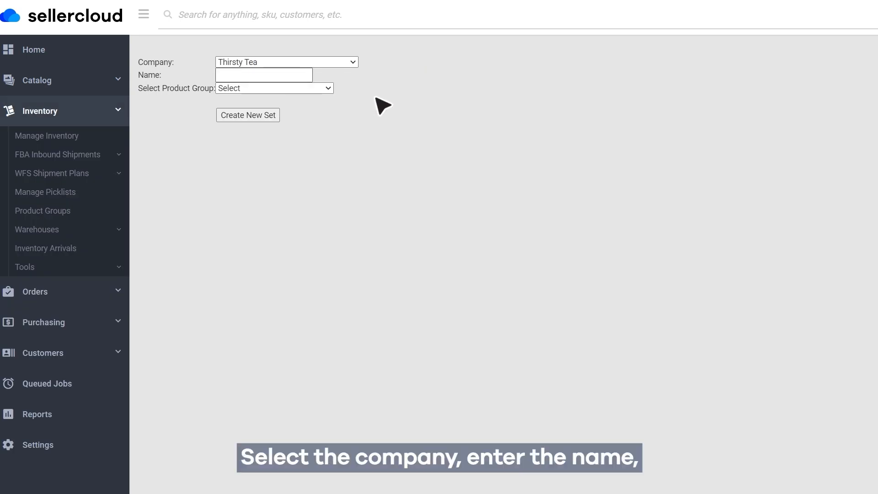
Step: Create a new set named Tree Three Set for the Adele Test Group product group
left_click(221, 77)
type("Tree Three Set")
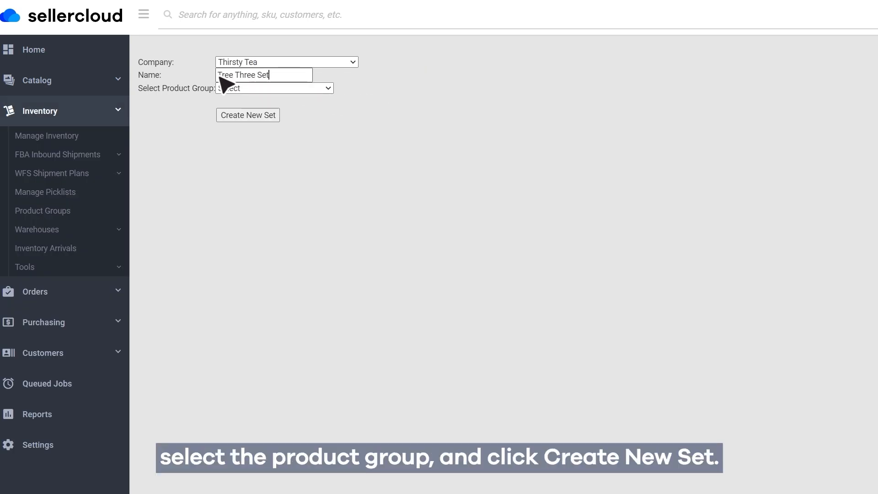
left_click(327, 89)
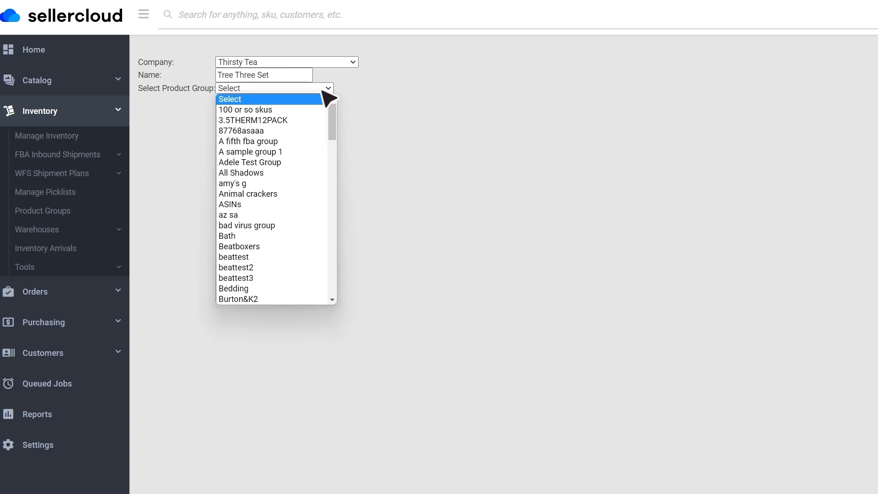
left_click(295, 164)
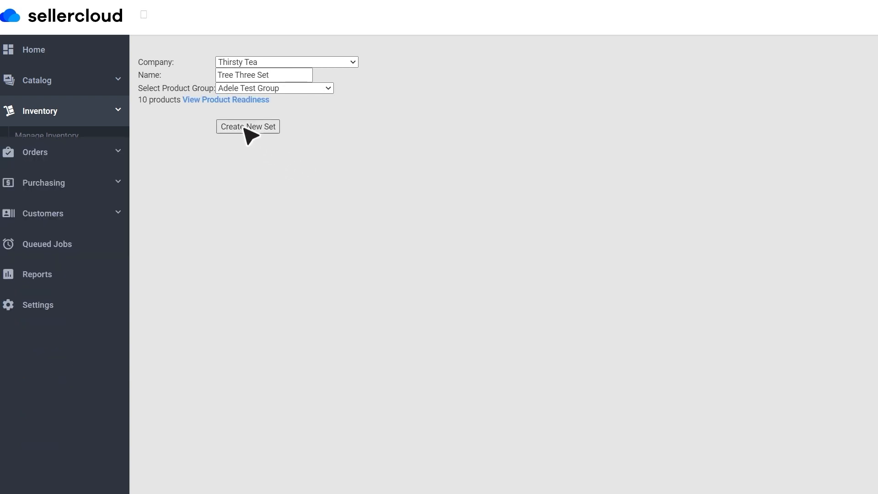
left_click(248, 129)
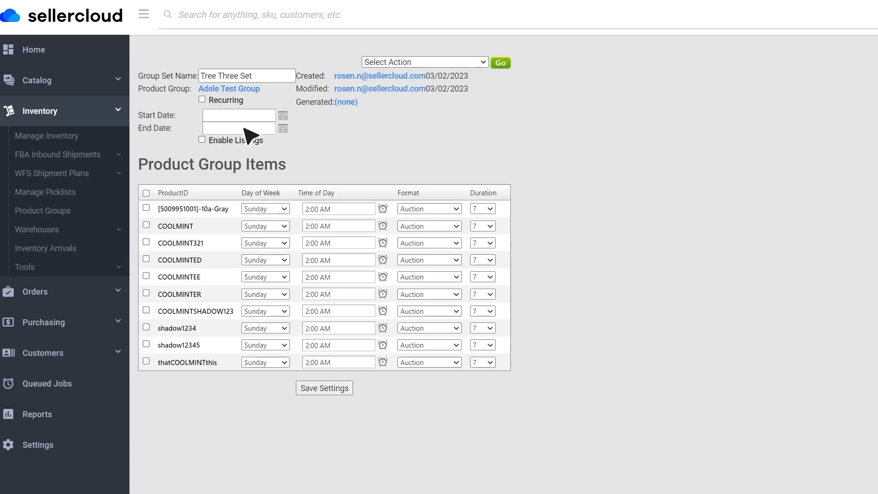
Step: Set the set's dates from 3/8/2023 to 3/15/2023, with Enable Listings and Recurring turned on
left_click(283, 115)
left_click(276, 196)
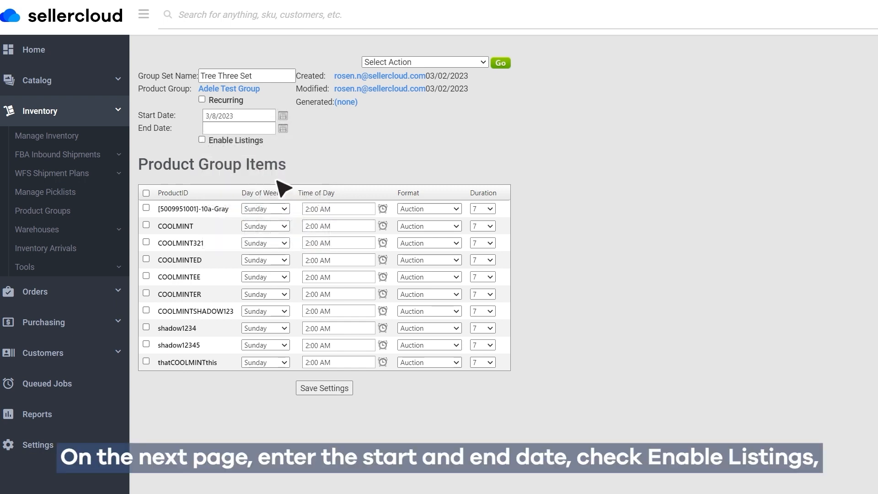
left_click(283, 129)
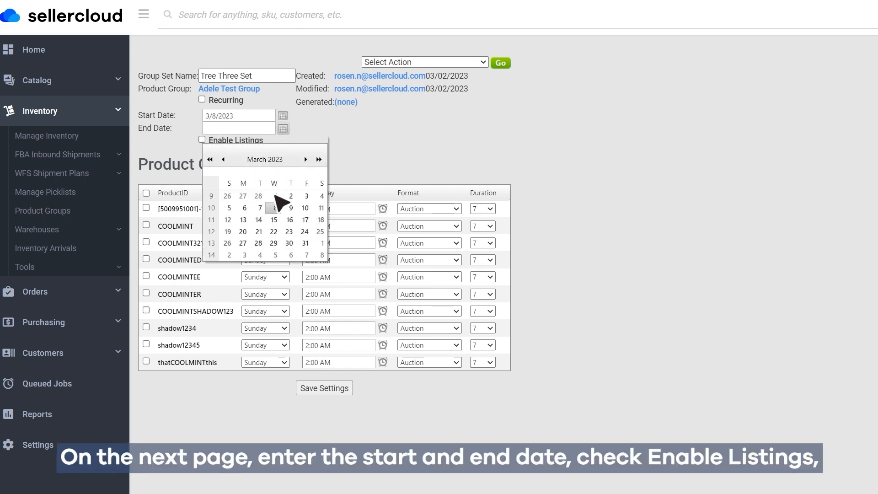
left_click(274, 221)
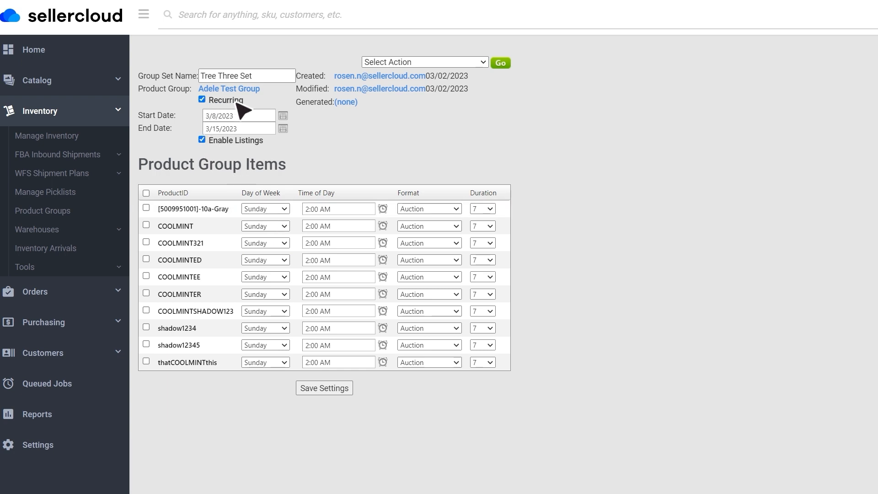
left_click(265, 209)
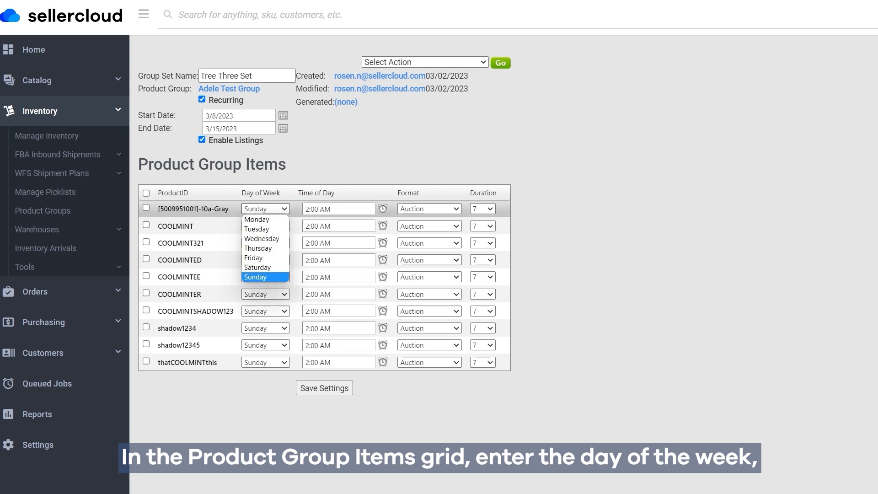
left_click(260, 220)
left_click(383, 209)
left_click(376, 270)
left_click(483, 209)
left_click(481, 239)
left_click(266, 209)
left_click(260, 277)
left_click(383, 209)
left_click(382, 240)
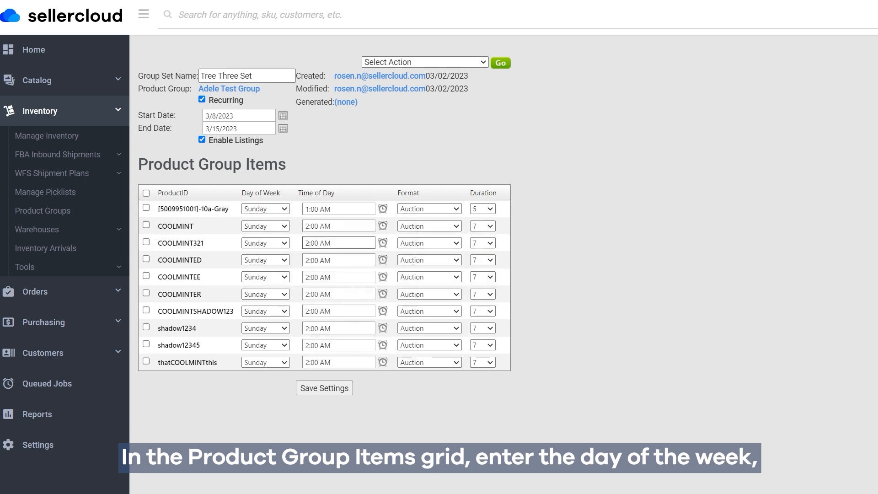
left_click(484, 209)
left_click(481, 249)
Step: Schedule product shadow1234 for Wednesday at 7:00 AM with a duration of 3
left_click(265, 328)
left_click(260, 358)
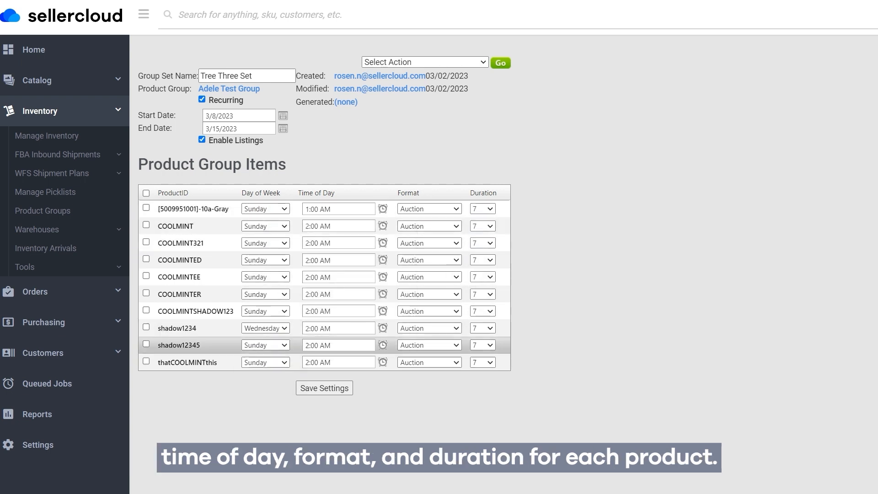
left_click(383, 329)
left_click(361, 389)
left_click(483, 328)
left_click(481, 348)
Step: Schedule product shadow12345 for Friday at 7:00 AM with a duration of 3
left_click(265, 345)
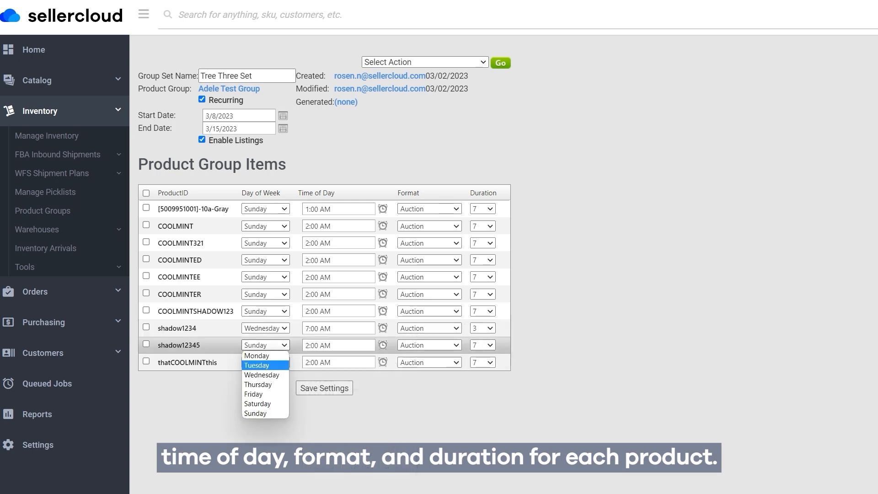
left_click(253, 395)
left_click(383, 345)
left_click(362, 402)
left_click(483, 345)
left_click(481, 365)
left_click(483, 345)
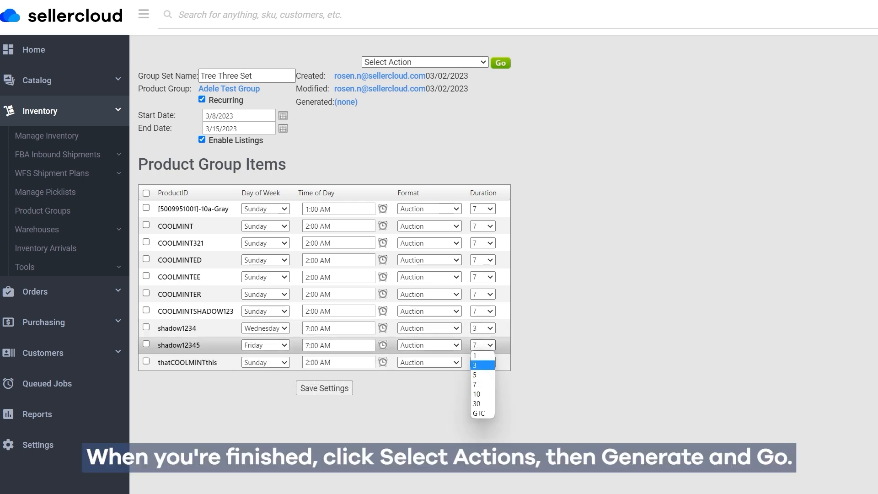
left_click(476, 365)
Step: Save the product group set's settings and run the Generate action on it
left_click(324, 387)
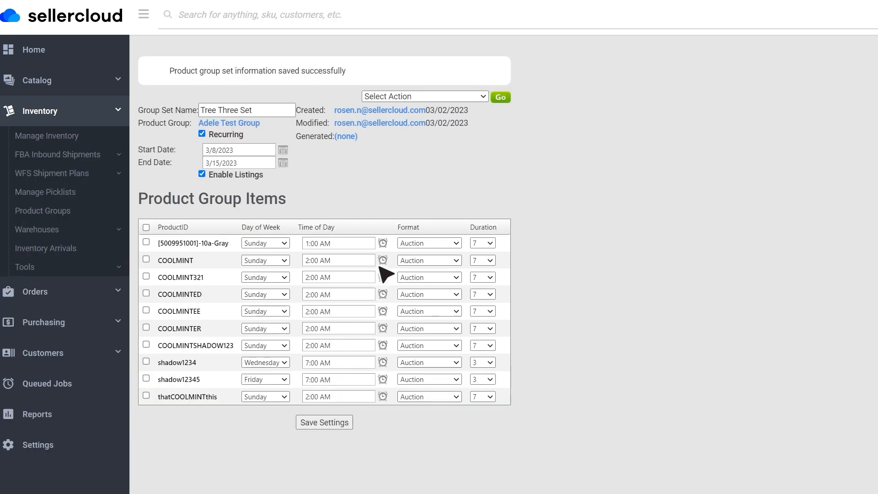
left_click(466, 97)
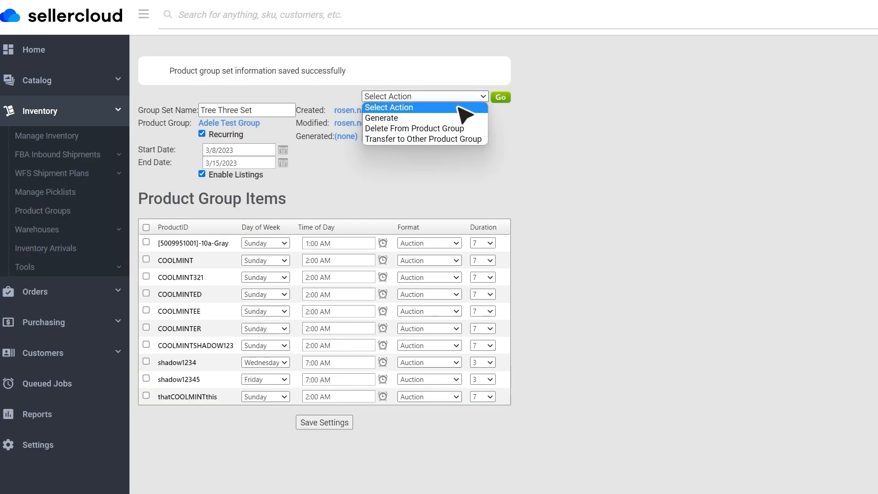
left_click(452, 118)
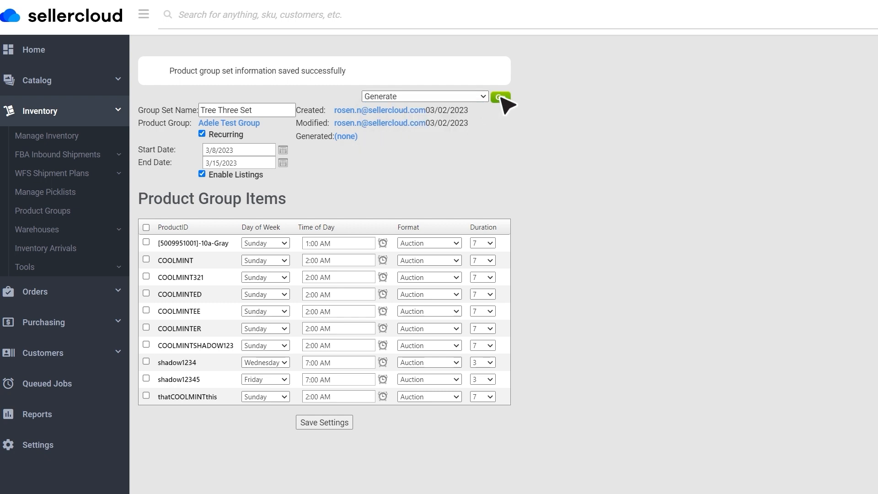
left_click(501, 97)
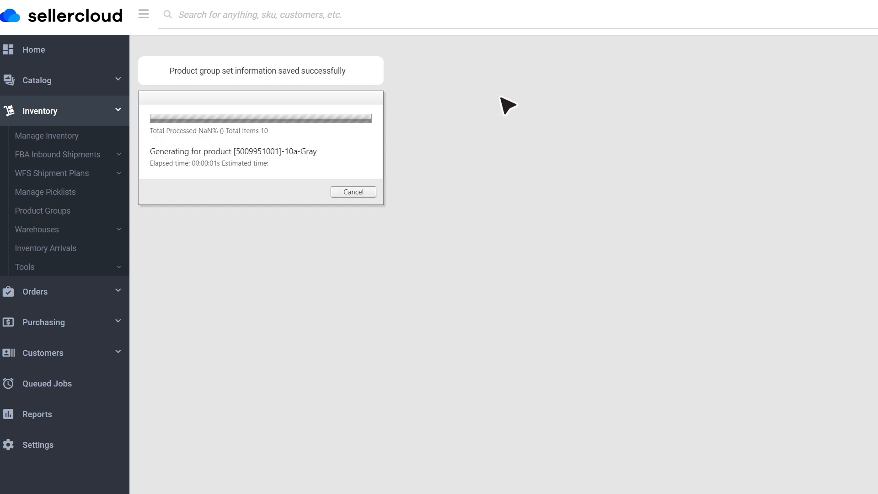